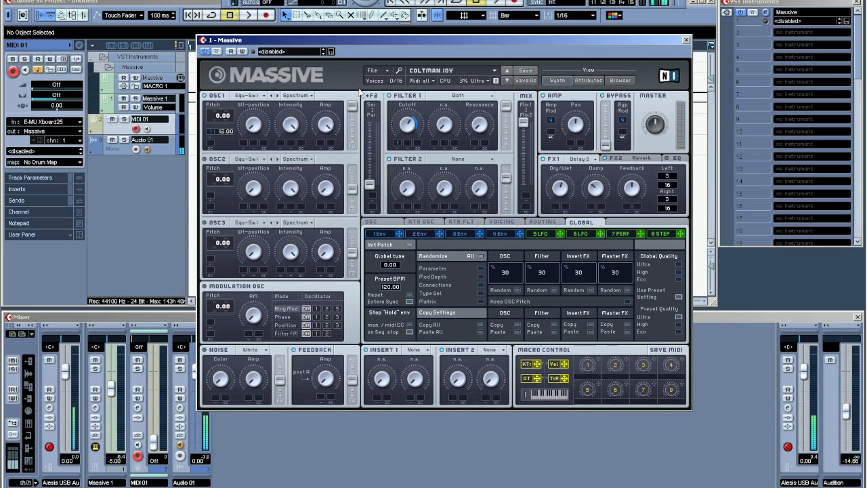
- Initialize a new untitled sound in place of the loaded preset
{"action": "left_click", "coordinate": [388, 71]}
{"action": "left_click", "coordinate": [384, 73]}
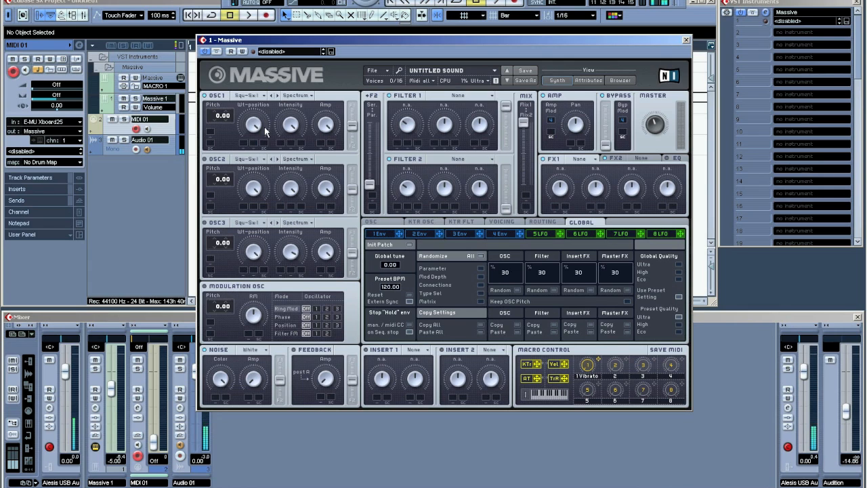
- Choose the Square-Saw I wavetable for oscillator 1
{"action": "left_click", "coordinate": [264, 95]}
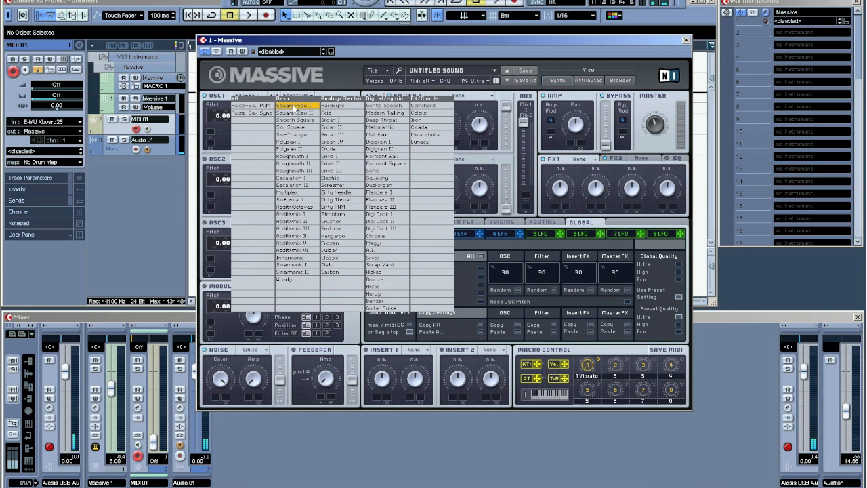
{"action": "left_click", "coordinate": [295, 107]}
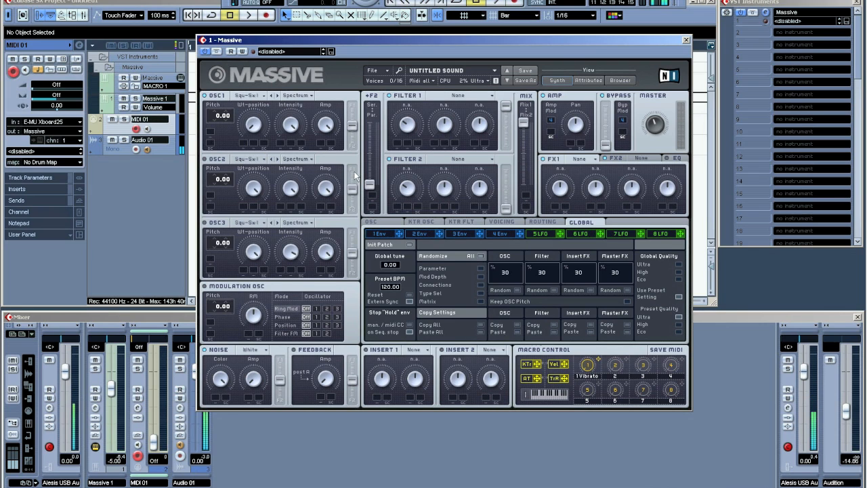
- Shape envelope 4 with a longer decay, full sustain level and a short release
{"action": "left_click", "coordinate": [502, 233]}
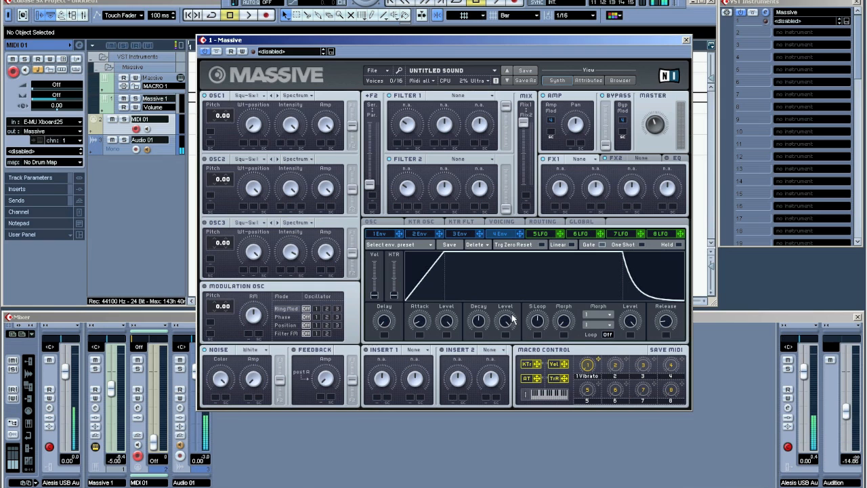
{"action": "left_click_drag", "start_coordinate": [479, 325], "coordinate": [489, 264]}
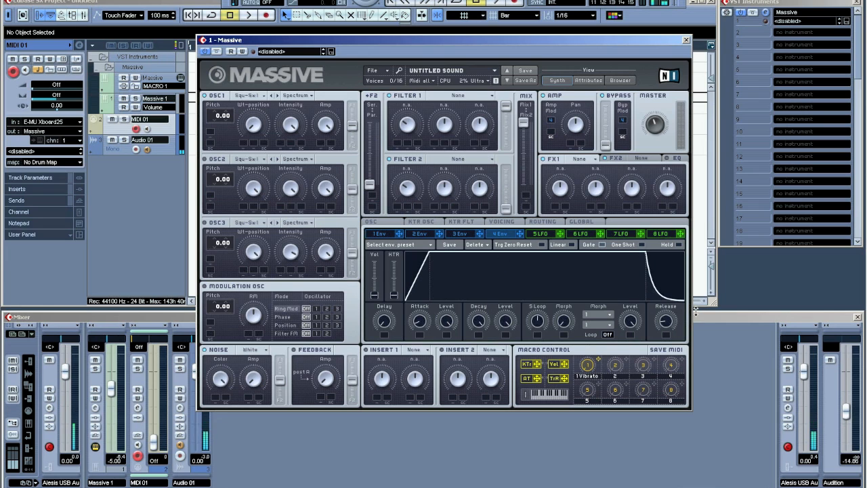
{"action": "left_click_drag", "start_coordinate": [505, 325], "coordinate": [509, 364]}
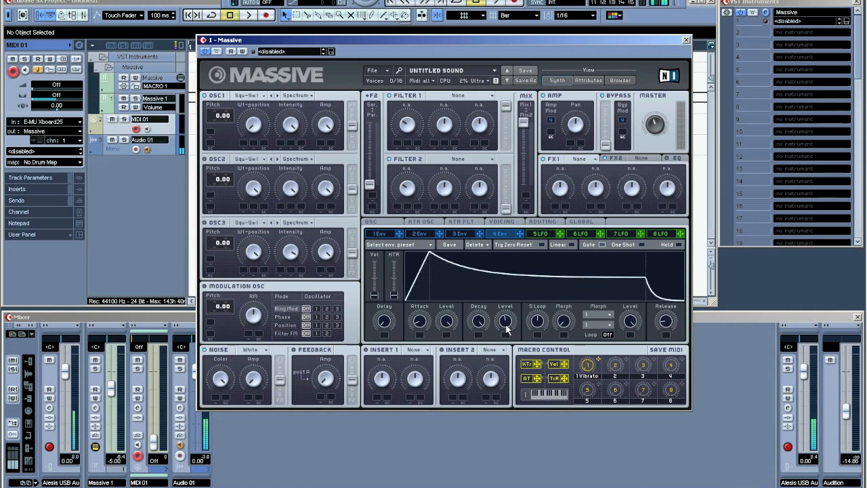
{"action": "left_click_drag", "start_coordinate": [506, 326], "coordinate": [526, 239]}
{"action": "left_click_drag", "start_coordinate": [663, 322], "coordinate": [671, 358]}
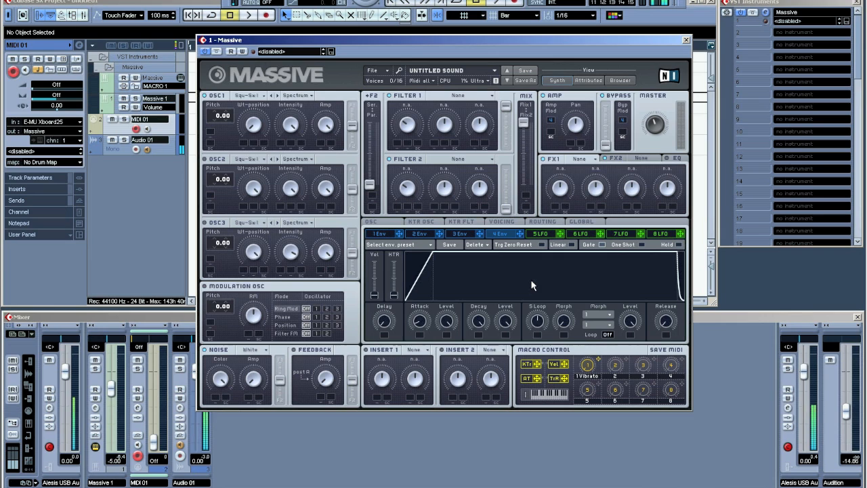
- Assign envelope 1 to oscillator 1's pitch and set its modulation amount
{"action": "left_click", "coordinate": [381, 234]}
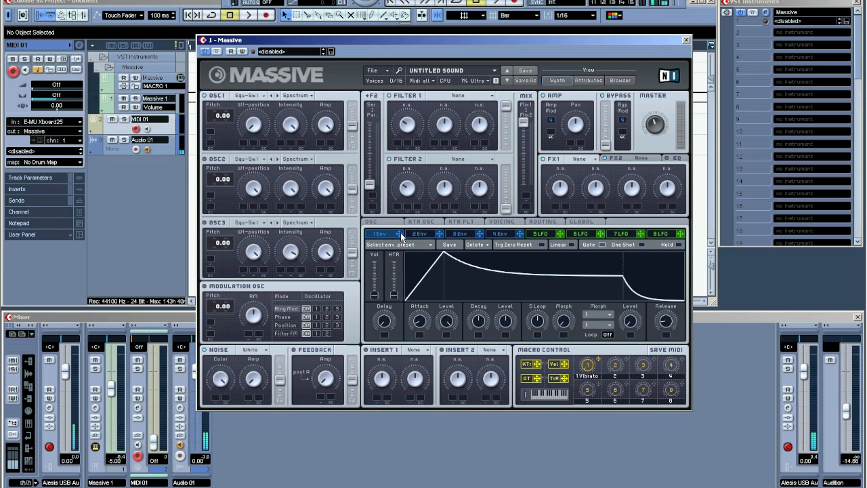
{"action": "left_click_drag", "start_coordinate": [400, 235], "coordinate": [211, 132]}
{"action": "left_click_drag", "start_coordinate": [224, 127], "coordinate": [224, 119]}
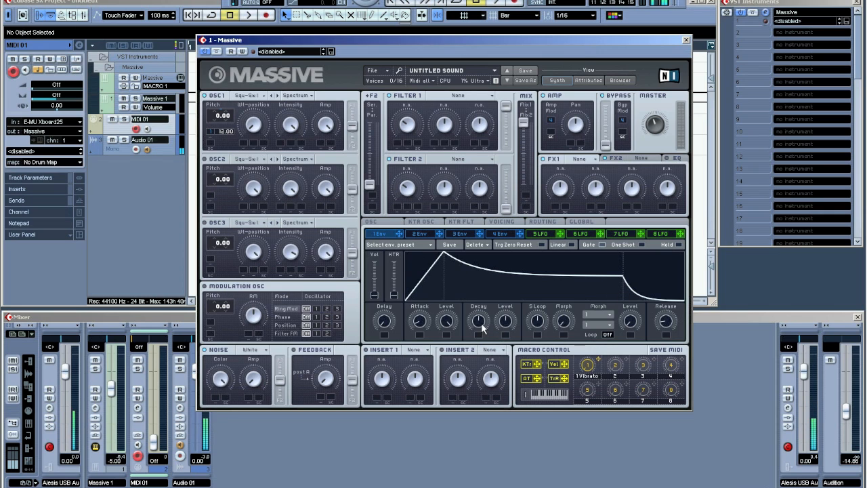
- Raise envelope 1's decay and sustain level and shorten its release
{"action": "left_click_drag", "start_coordinate": [479, 328], "coordinate": [491, 271]}
{"action": "left_click_drag", "start_coordinate": [509, 329], "coordinate": [511, 286]}
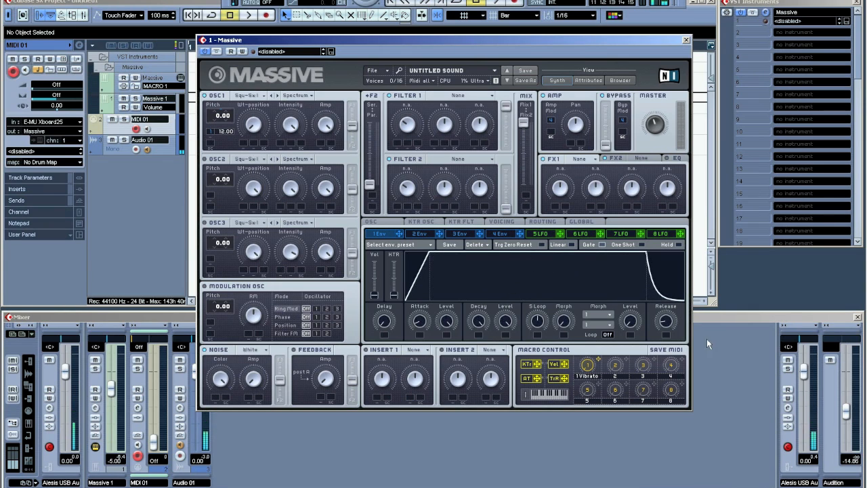
{"action": "left_click_drag", "start_coordinate": [666, 321], "coordinate": [674, 347]}
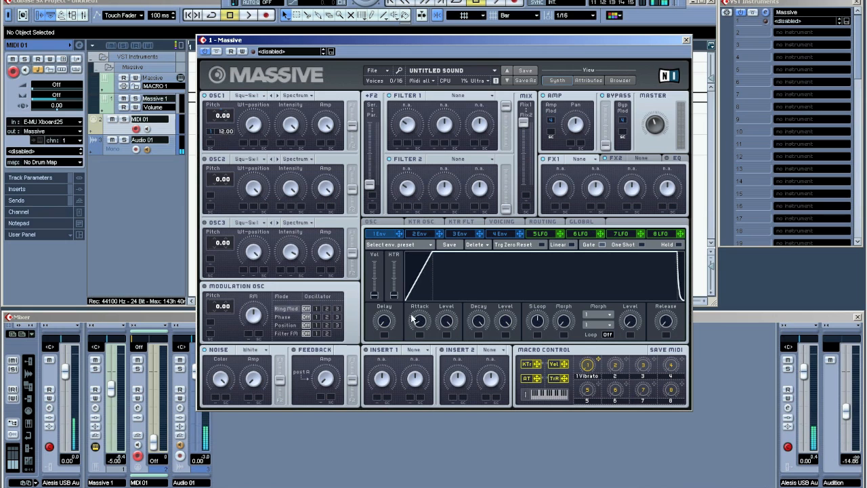
- Lengthen envelope 1's attack for a slow rising ramp
{"action": "left_click_drag", "start_coordinate": [418, 327], "coordinate": [421, 338]}
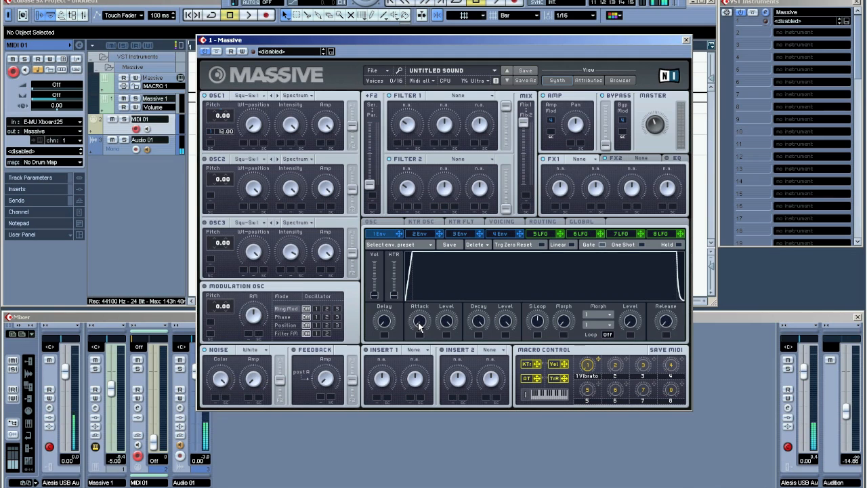
{"action": "mouse_move", "coordinate": [419, 327]}
{"action": "left_mouse_down"}
{"action": "mouse_move", "coordinate": [423, 300]}
{"action": "mouse_move", "coordinate": [421, 330]}
{"action": "left_mouse_up"}
{"action": "left_click_drag", "start_coordinate": [422, 325], "coordinate": [422, 301]}
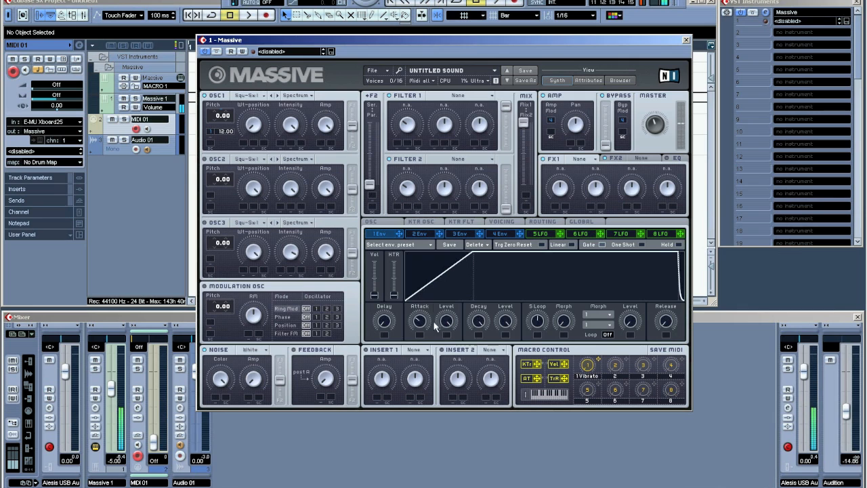
{"action": "left_click_drag", "start_coordinate": [420, 329], "coordinate": [423, 292]}
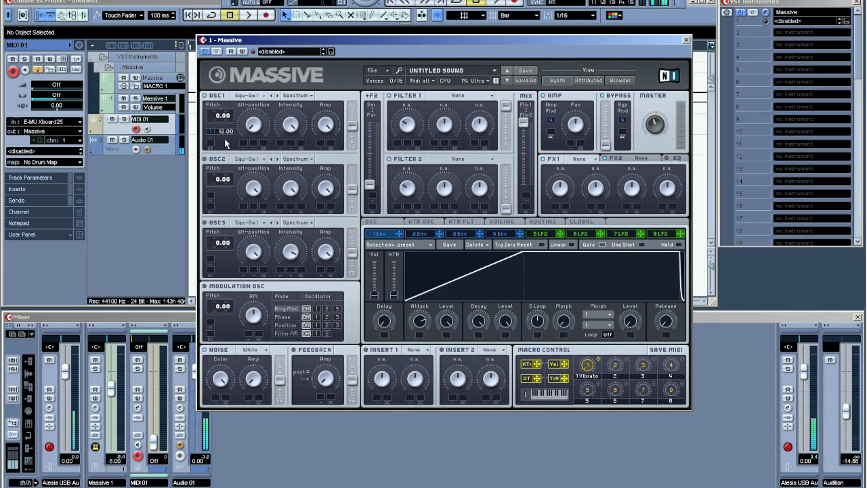
{"action": "mouse_move", "coordinate": [427, 330]}
{"action": "left_mouse_down"}
{"action": "mouse_move", "coordinate": [427, 351]}
{"action": "mouse_move", "coordinate": [422, 329]}
{"action": "left_mouse_up"}
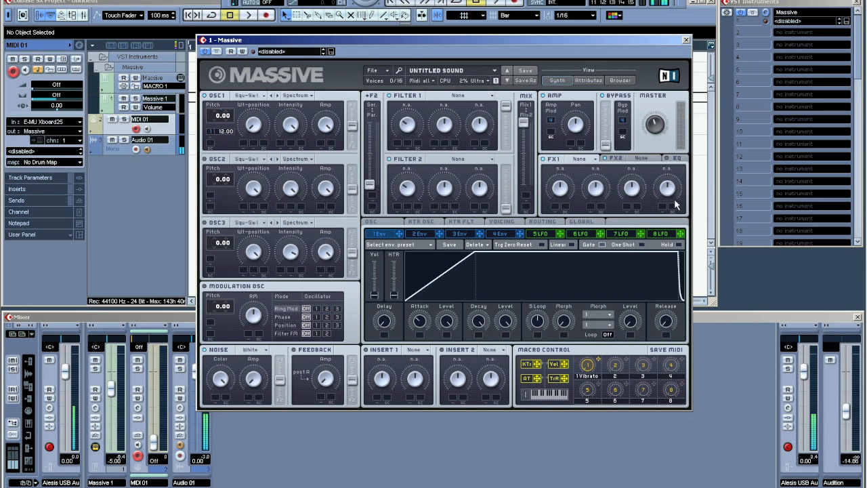
- Load Delay Synced into FX1 and adjust its dry/wet amount
{"action": "left_click", "coordinate": [594, 160]}
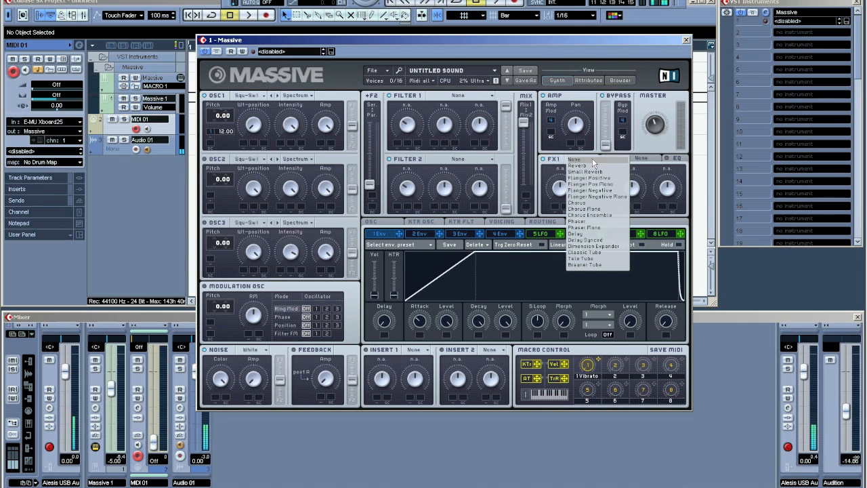
{"action": "left_click", "coordinate": [596, 240]}
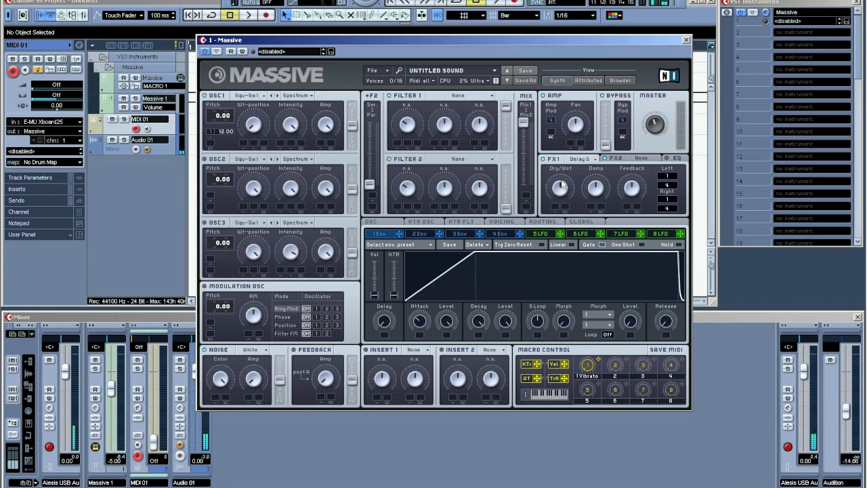
{"action": "left_click_drag", "start_coordinate": [559, 183], "coordinate": [577, 279]}
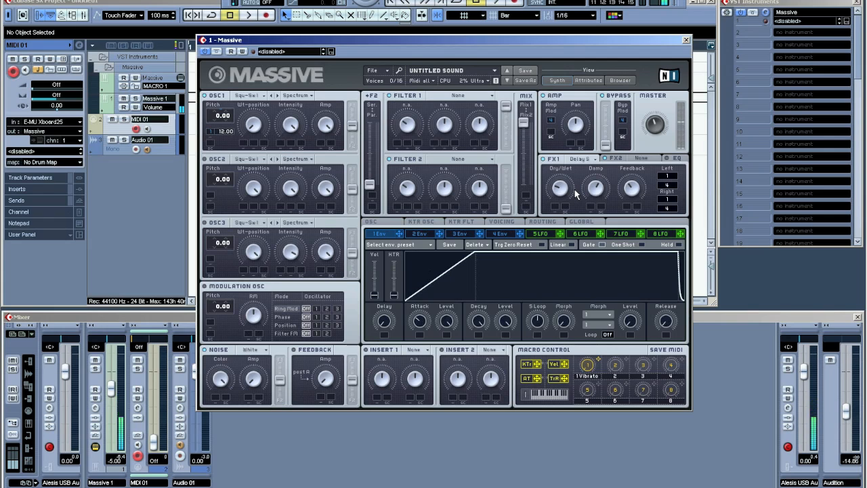
- Load Reverb into the FX2 slot
{"action": "left_click", "coordinate": [628, 161]}
{"action": "left_click", "coordinate": [656, 160]}
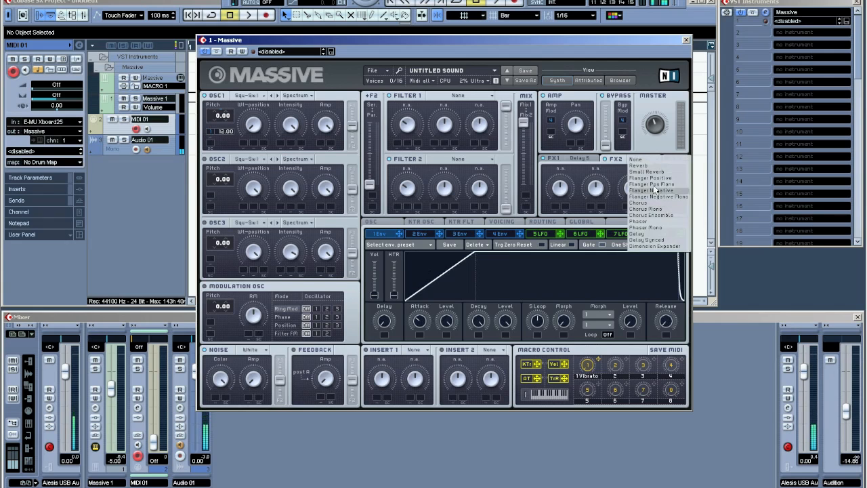
{"action": "left_click", "coordinate": [654, 171]}
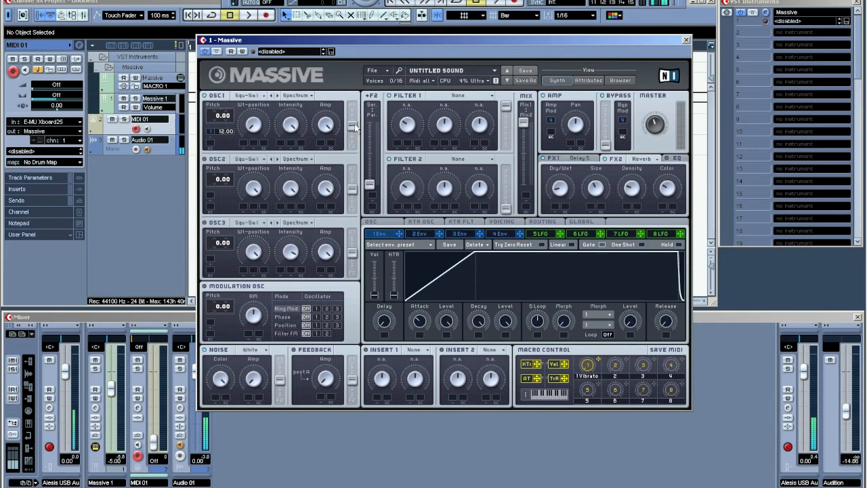
- Push oscillator 1's filter-routing slider and the filter serial/parallel slider toward the top
{"action": "left_click_drag", "start_coordinate": [352, 125], "coordinate": [353, 83]}
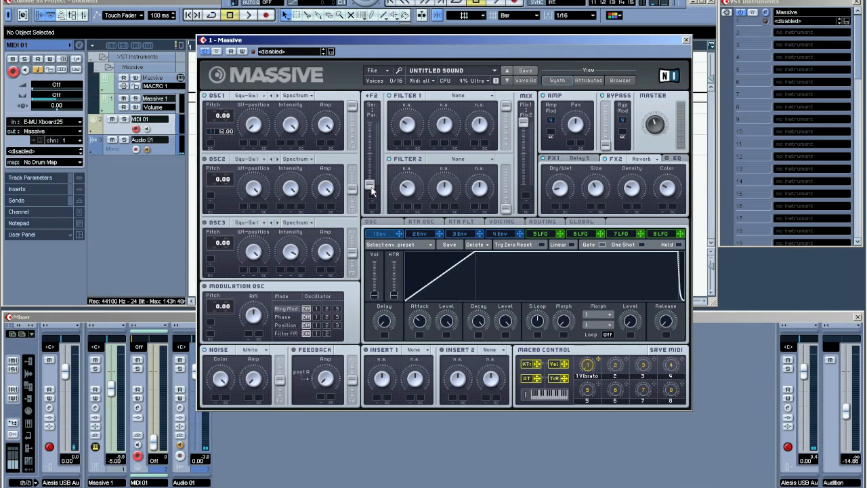
{"action": "left_click_drag", "start_coordinate": [371, 191], "coordinate": [371, 130]}
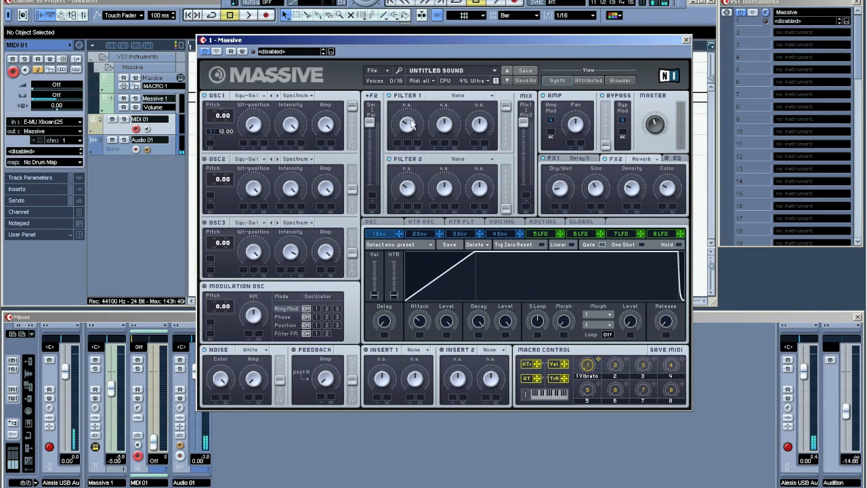
- Set Filter 1's type to Daft and turn its cutoff up fully
{"action": "left_click", "coordinate": [458, 94]}
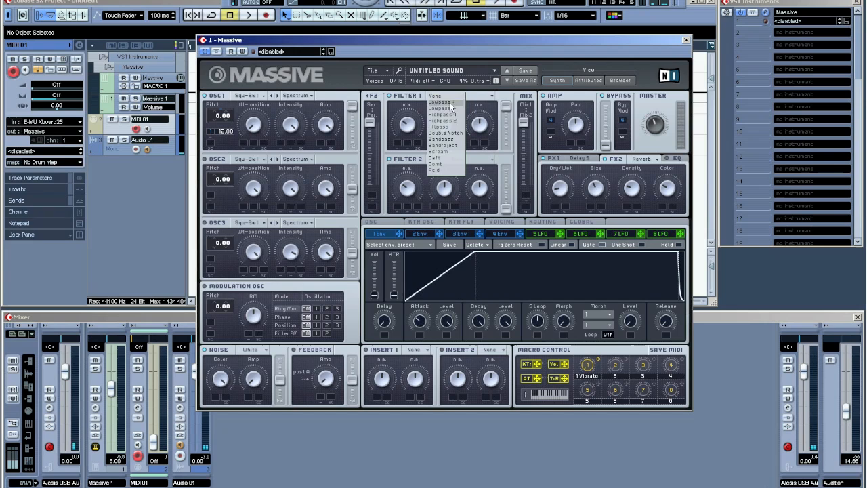
{"action": "left_click", "coordinate": [440, 158]}
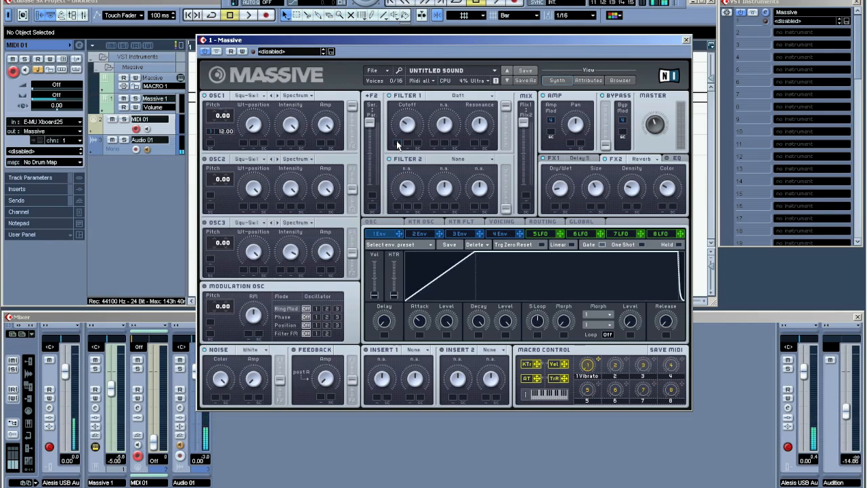
{"action": "left_click_drag", "start_coordinate": [397, 143], "coordinate": [403, 4]}
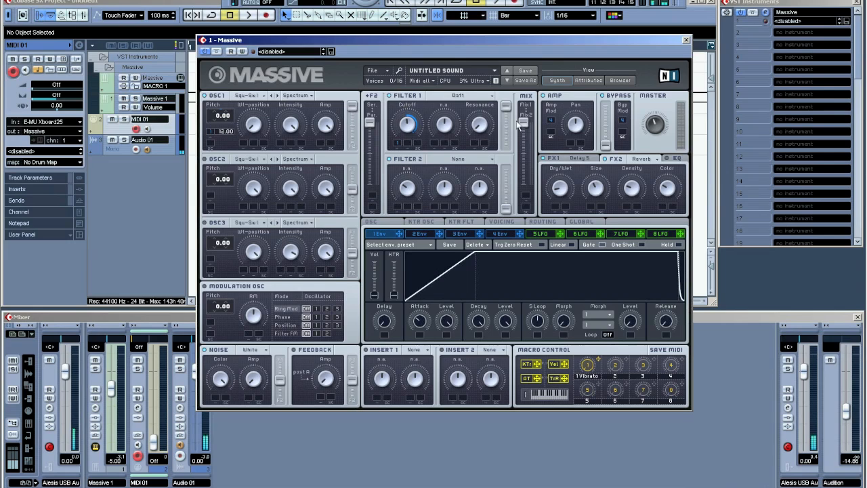
- Move the filter mix toward Filter 2 and set Filter 2's type to Daft
{"action": "left_click_drag", "start_coordinate": [527, 128], "coordinate": [523, 213]}
{"action": "left_click", "coordinate": [493, 159]}
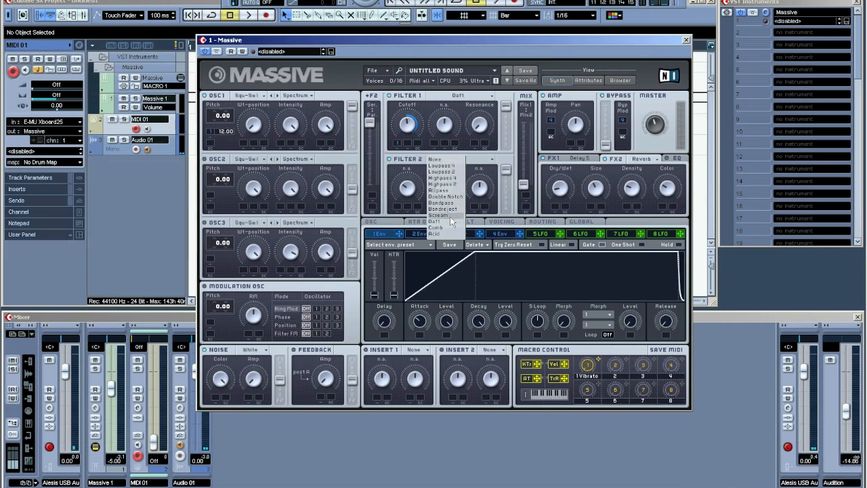
{"action": "left_click", "coordinate": [451, 221]}
- Assign LFO 5 as a modulation source for Filter 2's cutoff
{"action": "left_click", "coordinate": [542, 234]}
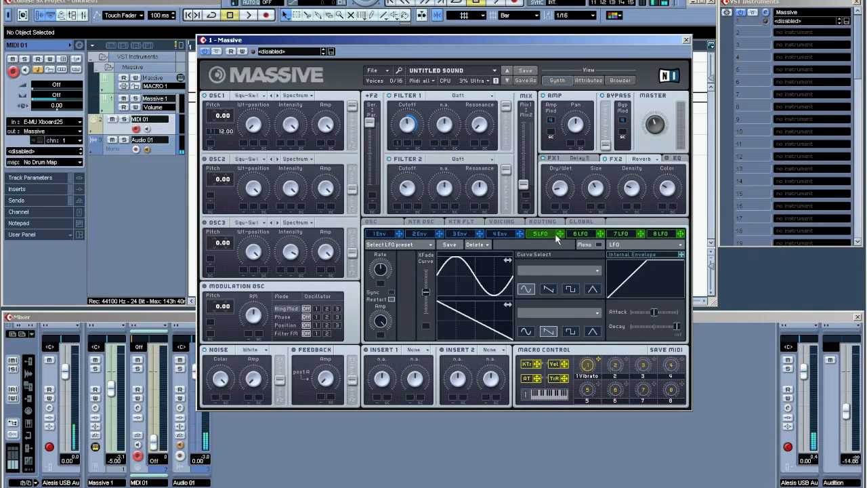
{"action": "left_click_drag", "start_coordinate": [562, 238], "coordinate": [406, 187]}
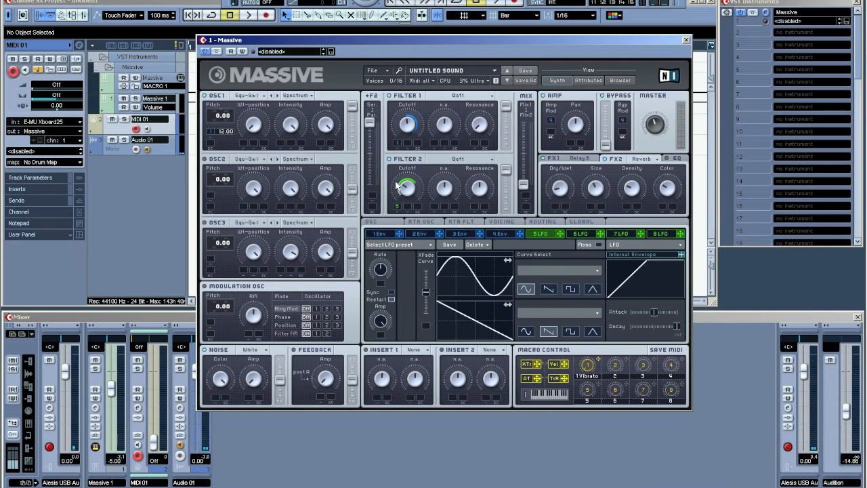
- Enable tempo sync on LFO 5 and raise its XFade curve slider
{"action": "left_click", "coordinate": [394, 293]}
{"action": "left_click_drag", "start_coordinate": [425, 292], "coordinate": [430, 258]}
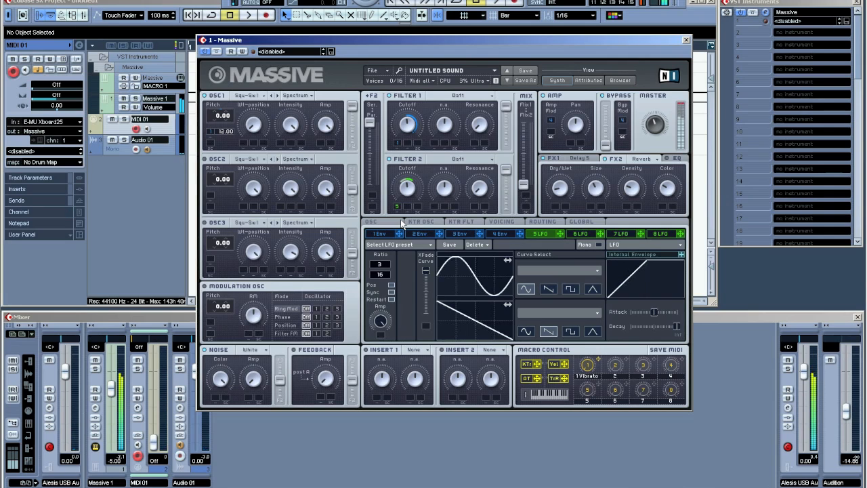
- Increase LFO 5's modulation depth on Filter 2's cutoff and return to envelope 1
{"action": "left_click_drag", "start_coordinate": [409, 191], "coordinate": [410, 168]}
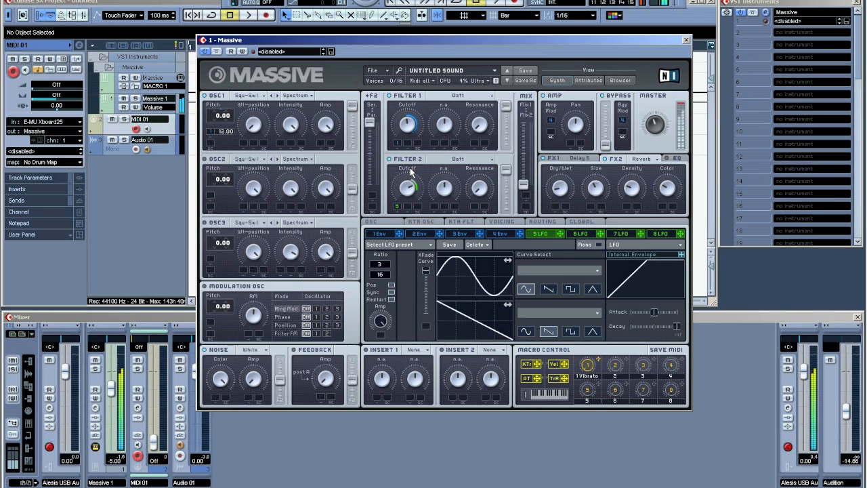
{"action": "left_click", "coordinate": [380, 234]}
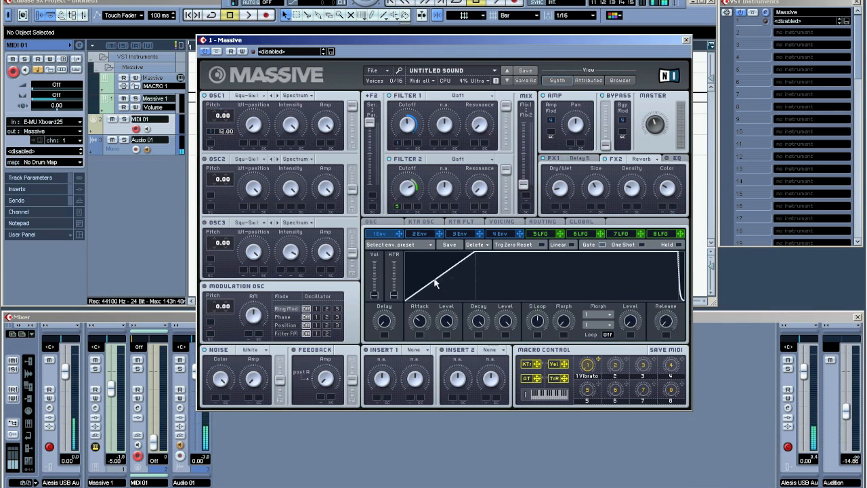